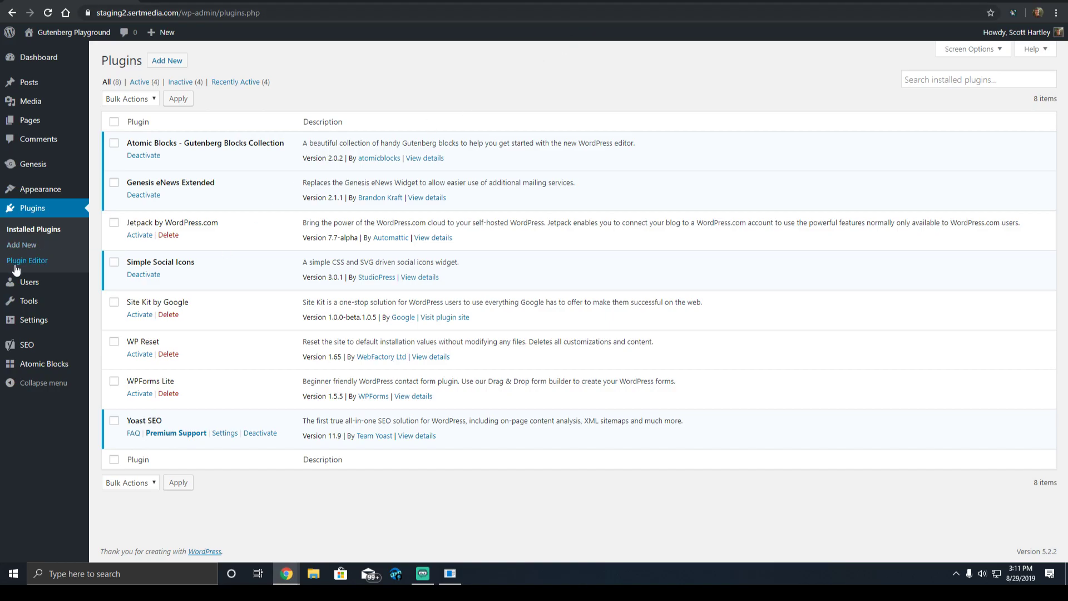
# Search the plugin directory for 'contact form 7', then install and activate Contact Form 7.
pyautogui.click(25, 252)
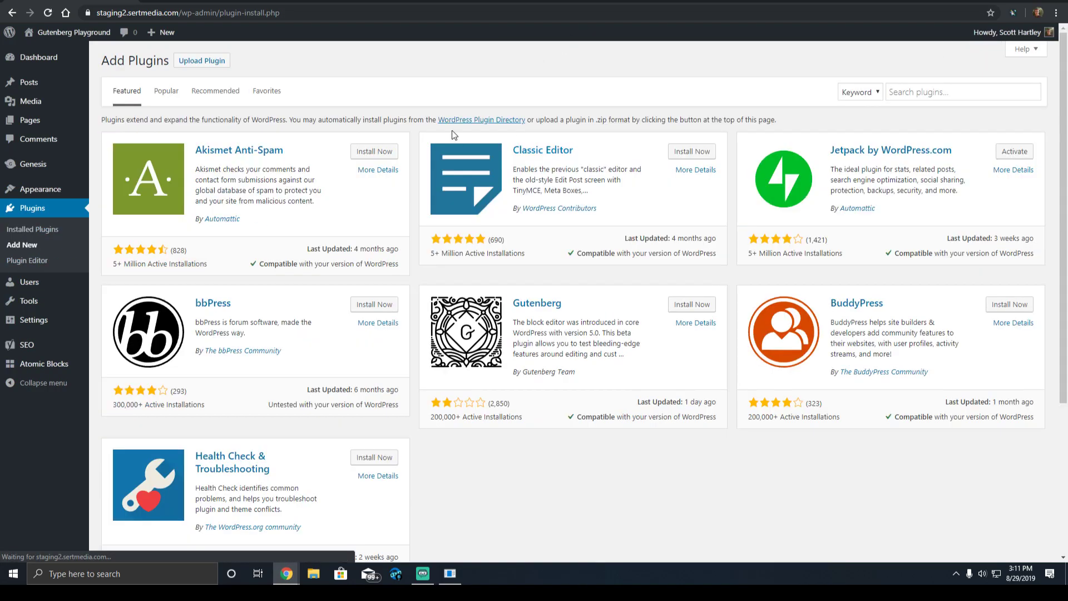
pyautogui.click(924, 93)
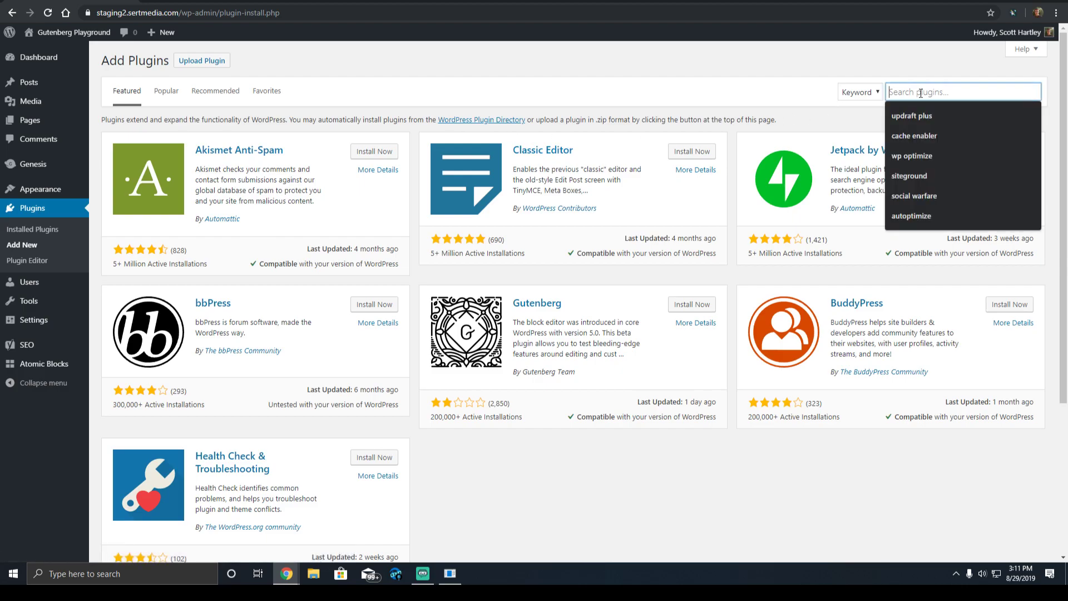
pyautogui.write('contact form 7')
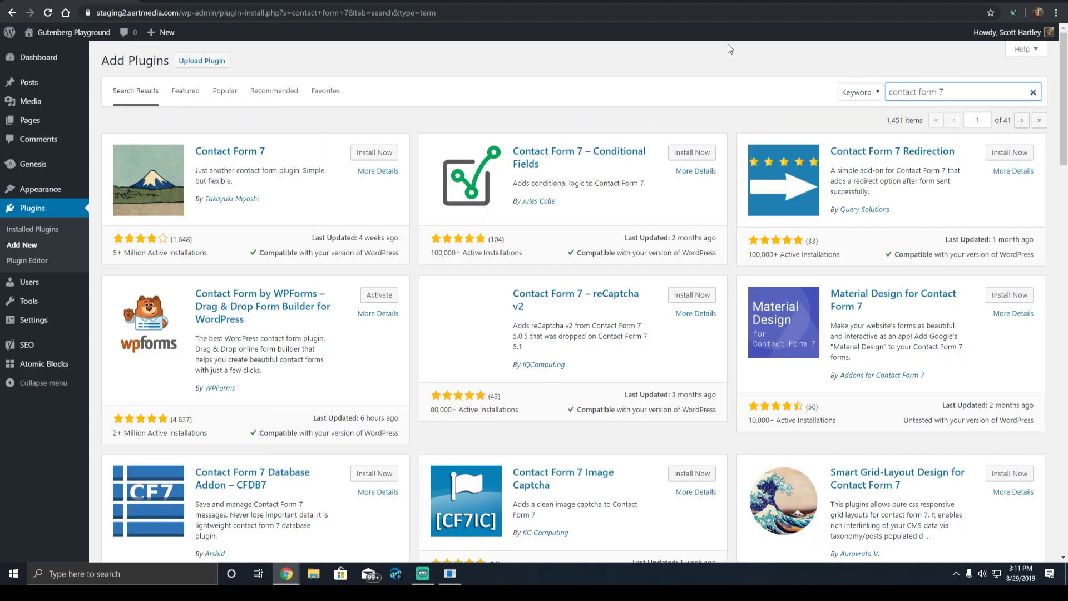
pyautogui.click(381, 153)
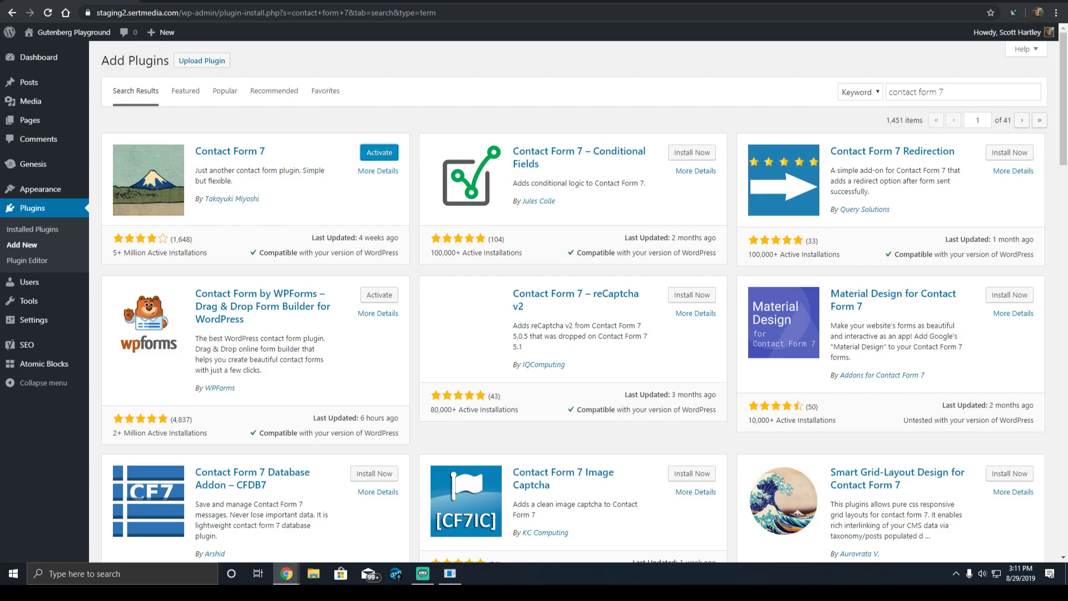
pyautogui.click(366, 155)
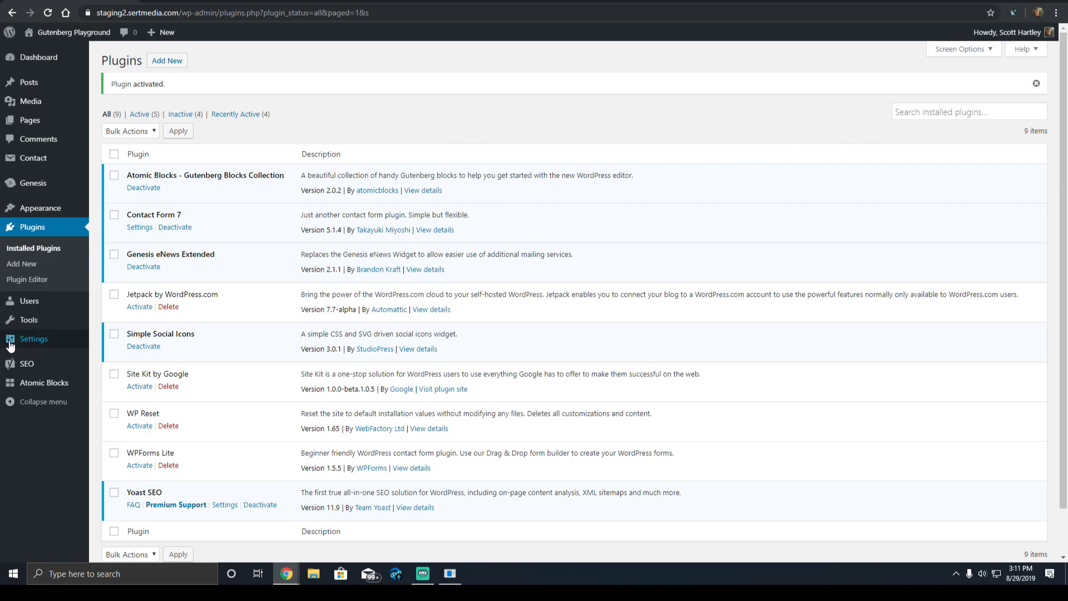
# Install and activate the Akismet Anti-Spam plugin.
pyautogui.click(22, 264)
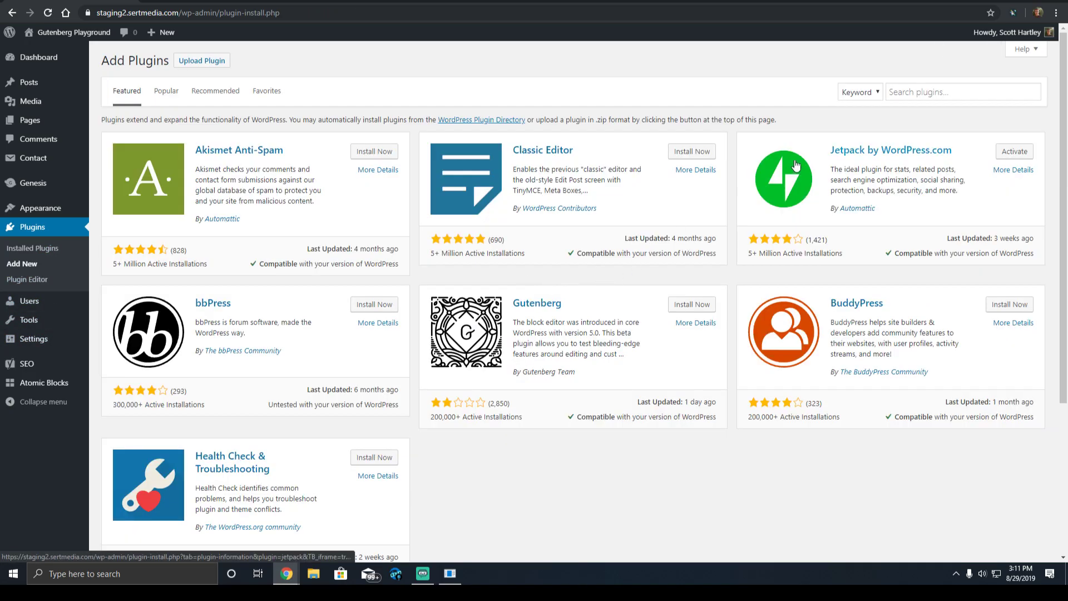
pyautogui.click(369, 151)
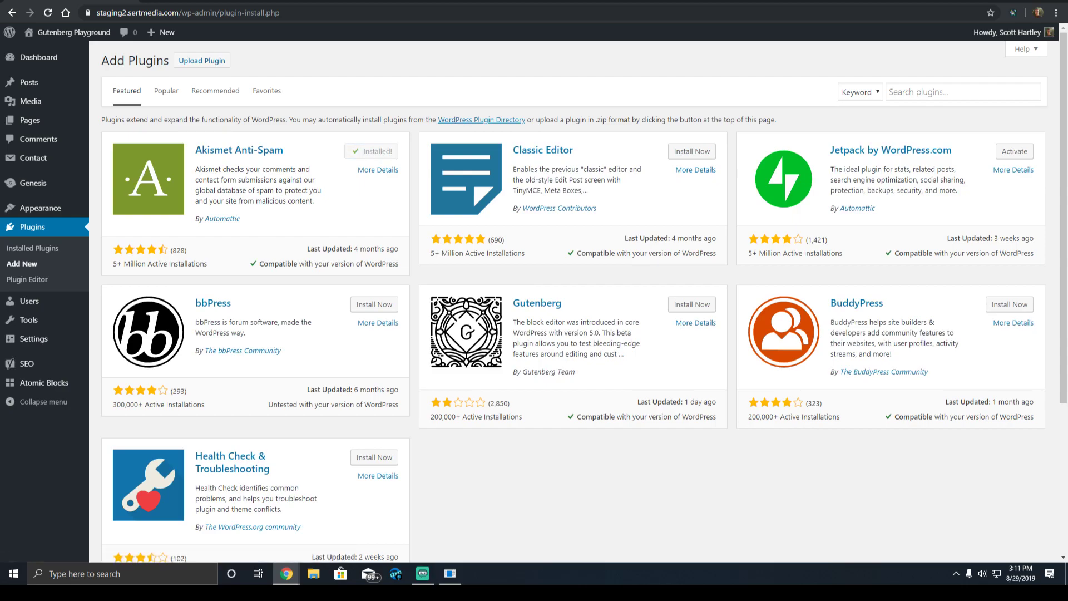
pyautogui.click(382, 151)
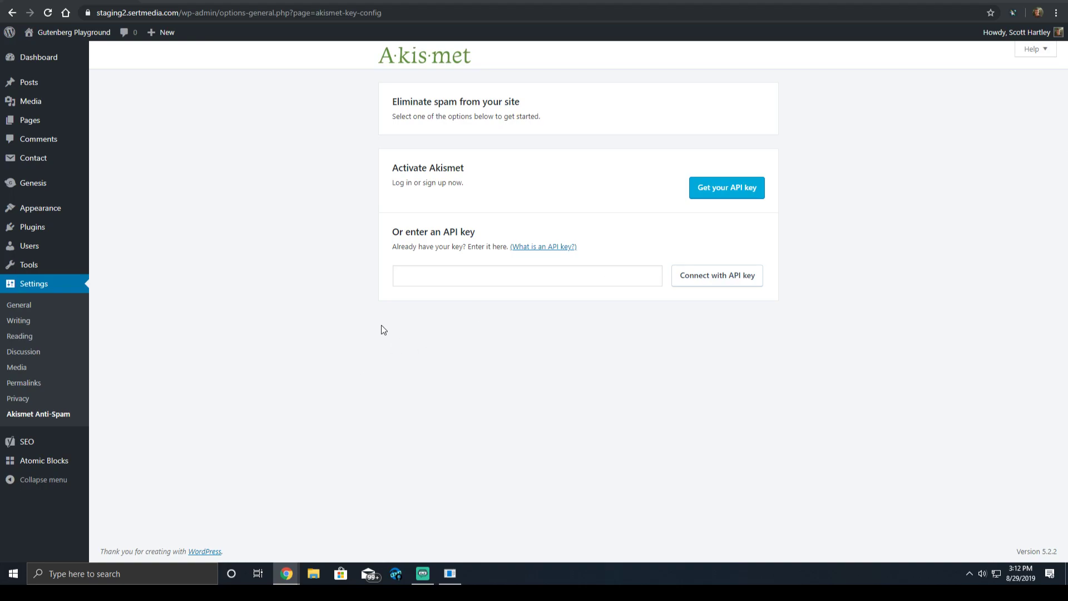
# Paste the Akismet API key into the setup field and connect Akismet with it.
pyautogui.click(537, 276)
pyautogui.hotkey('ctrl', 'v')
pyautogui.click(723, 275)
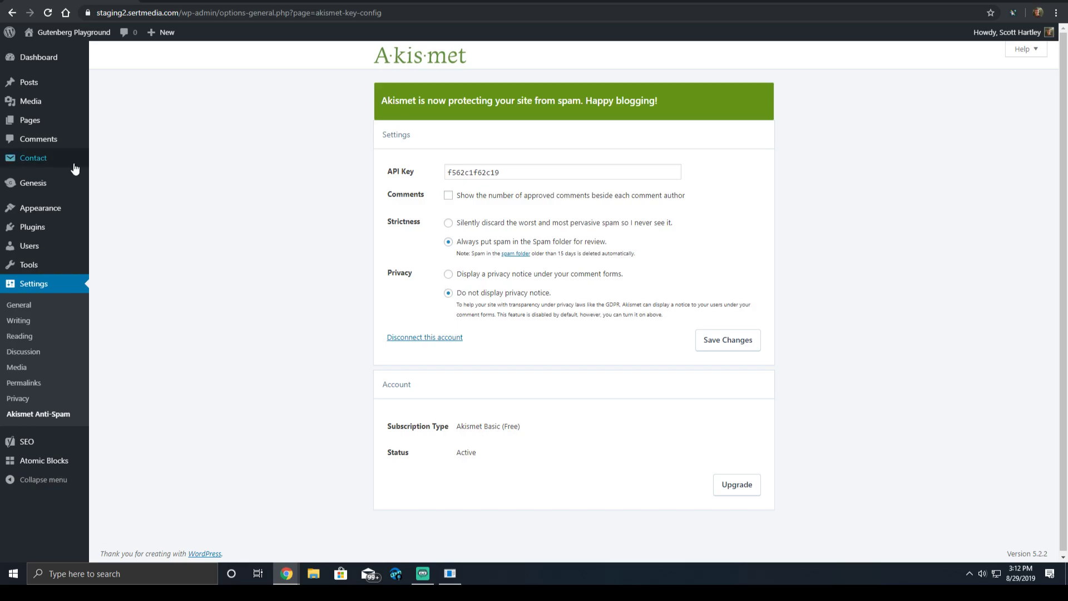
# Go to the Contact Forms list and open Contact form 1 in the editor.
pyautogui.click(49, 165)
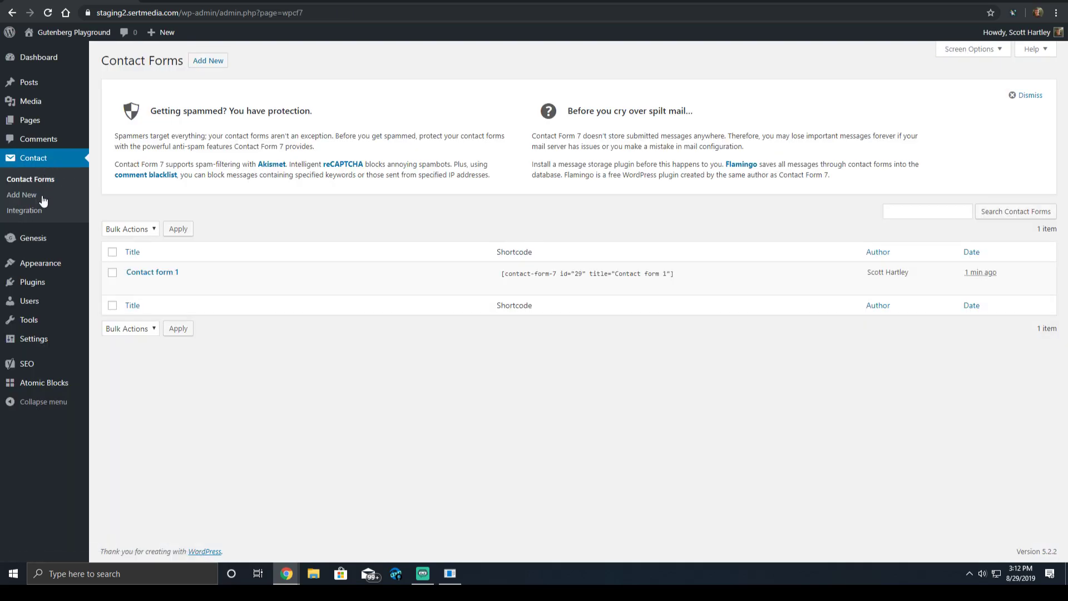
pyautogui.click(129, 284)
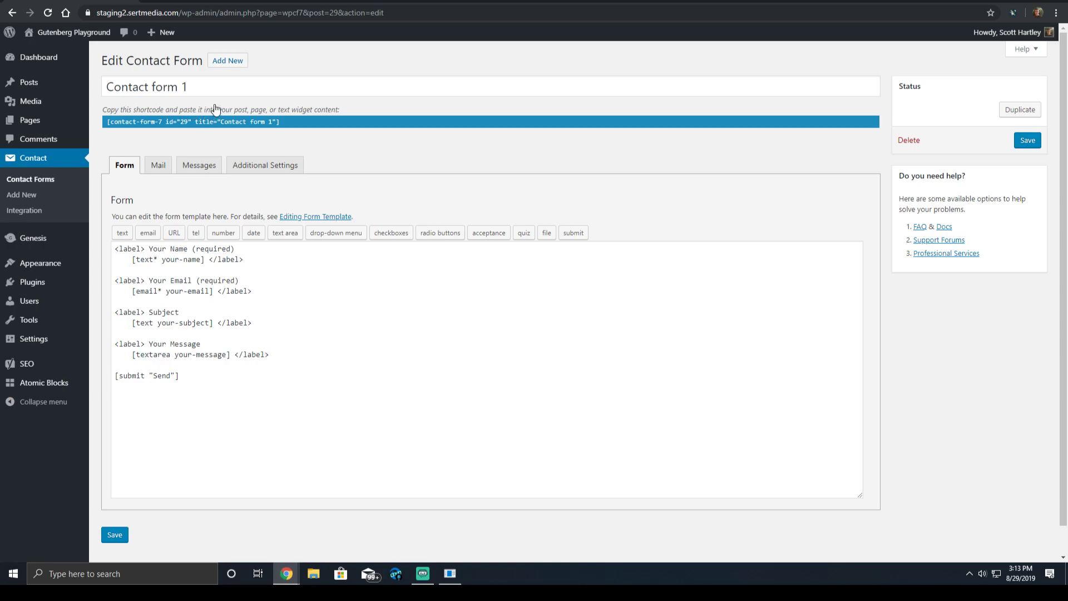
# Add akismet:author to the your-name tag and akismet:author_email to the your-email tag, then save.
pyautogui.click(202, 261)
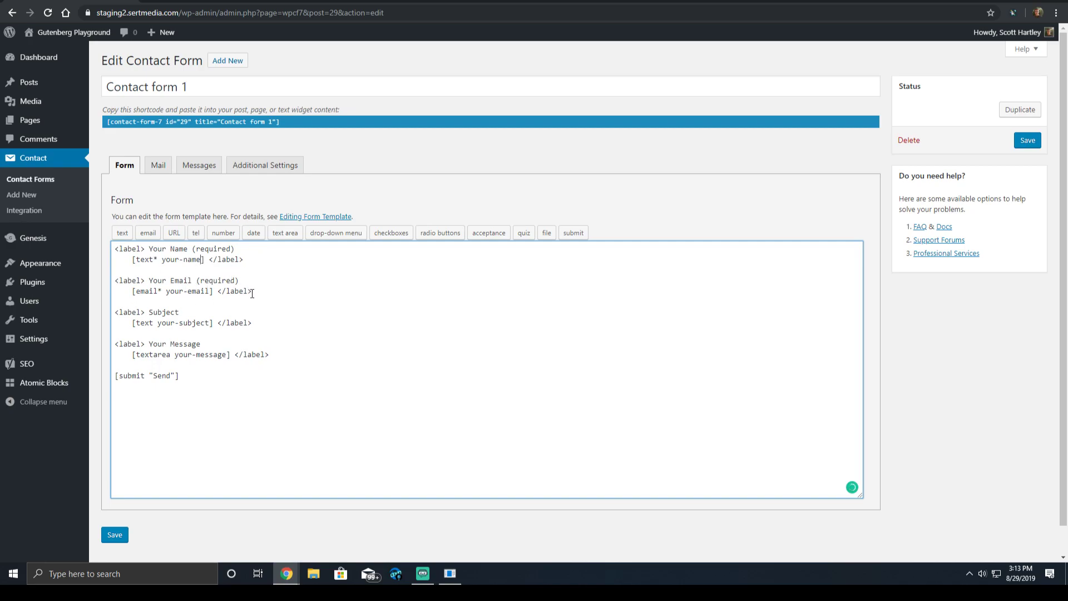
pyautogui.write('akismet:author')
pyautogui.click(212, 292)
pyautogui.write('akismet:a')
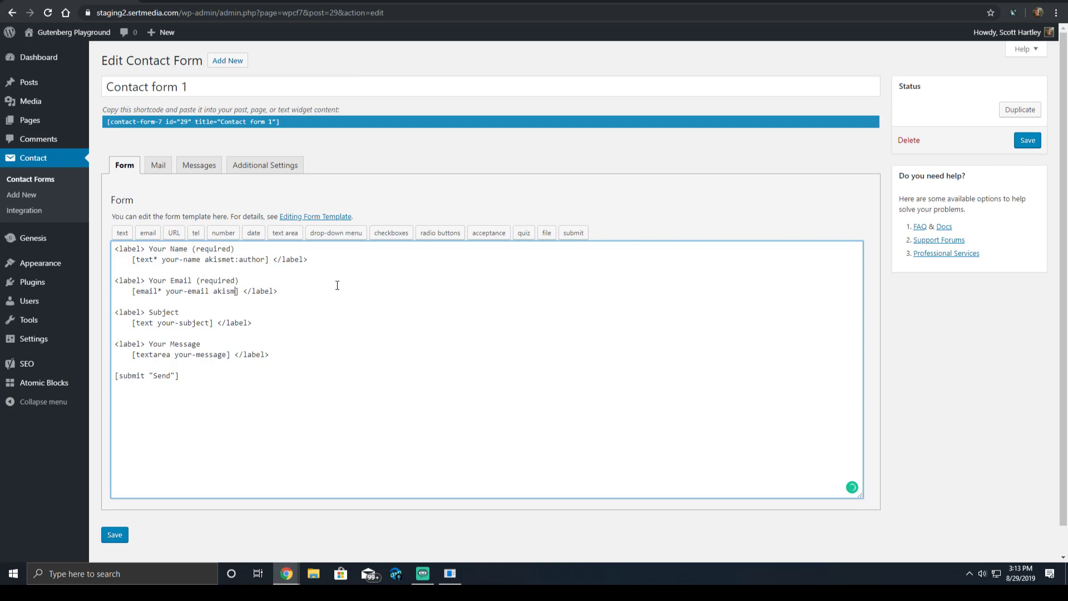
pyautogui.write('uthor_email')
pyautogui.click(1027, 140)
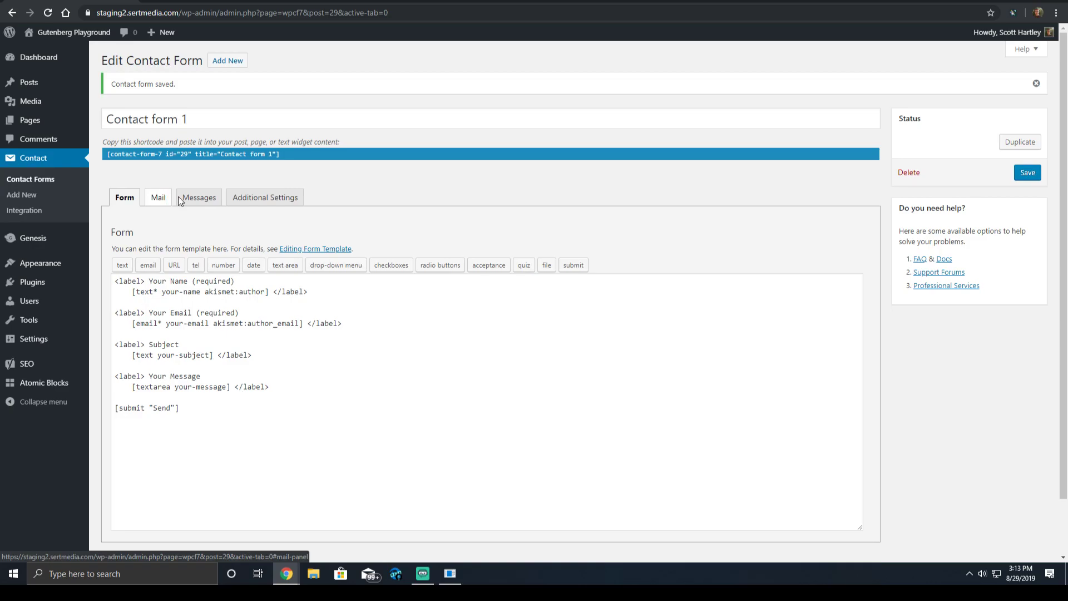
# On the Messages tab, end the spam message with 'Blocked By Akismet.' and save the form.
pyautogui.click(202, 198)
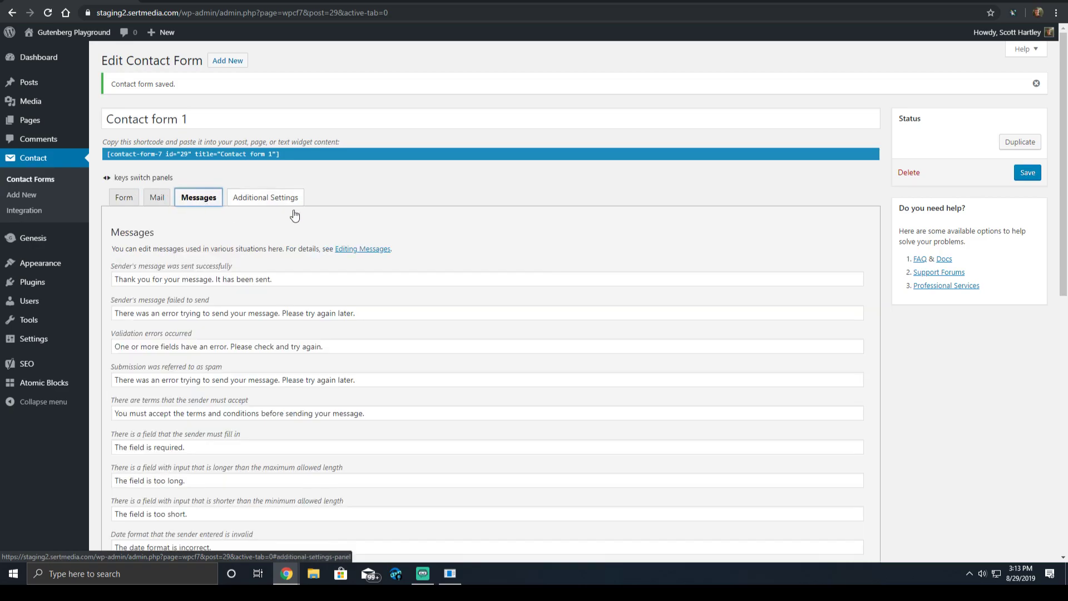
pyautogui.click(491, 300)
pyautogui.hotkey('ctrl', 'f')
pyautogui.write('spam')
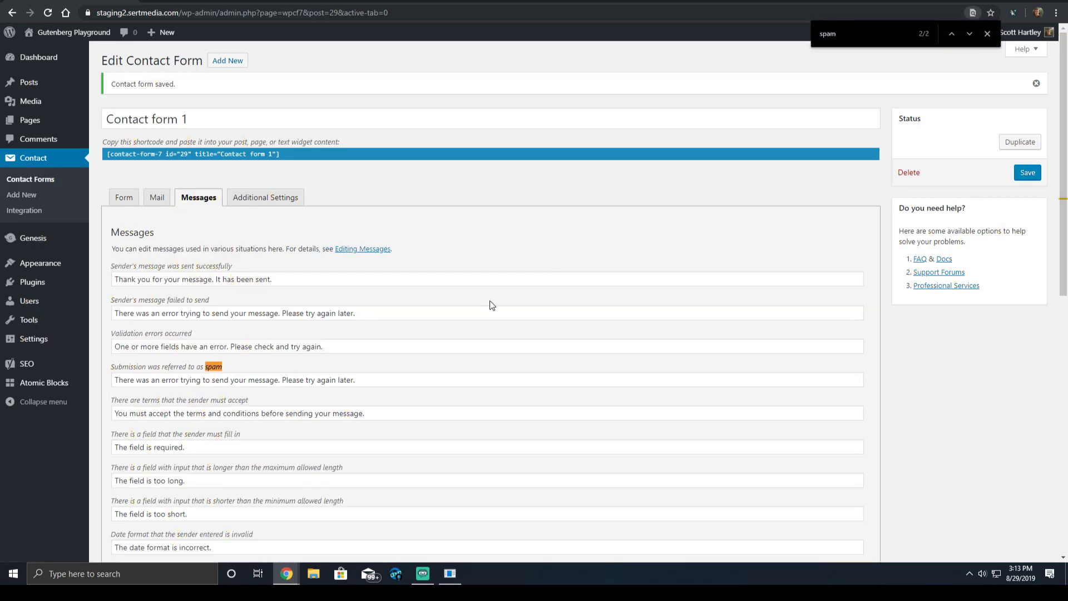
pyautogui.scroll(-1, 266, 331)
pyautogui.click(265, 331)
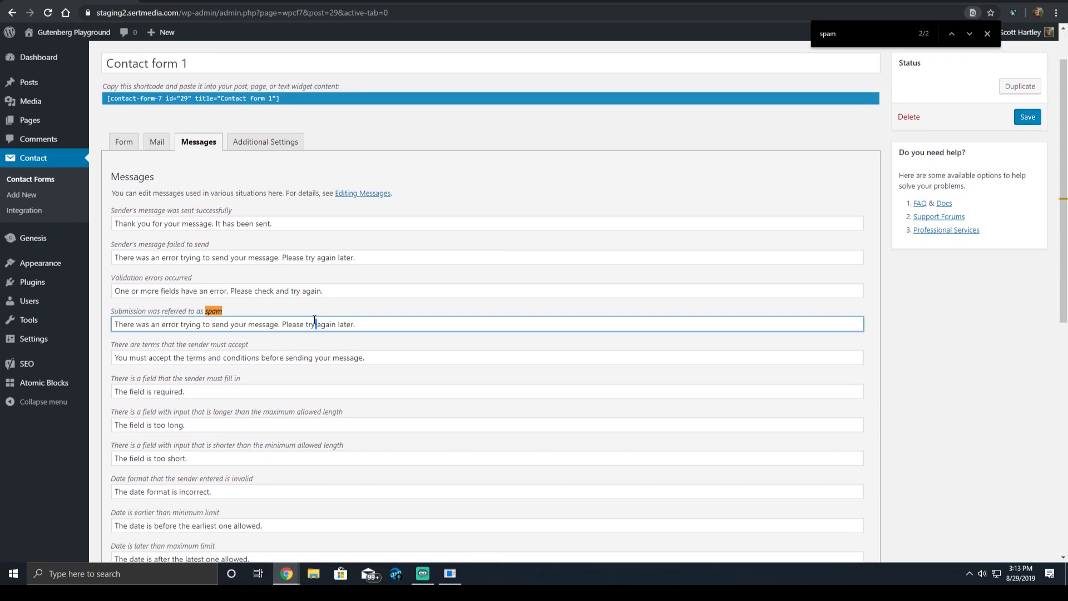
pyautogui.hotkey('ctrl', 'a')
pyautogui.click(228, 325)
pyautogui.click(365, 324)
pyautogui.press('BackSpace')
pyautogui.press('BackSpace')
pyautogui.press('BackSpace')
pyautogui.press('BackSpace')
pyautogui.press('BackSpace')
pyautogui.press('BackSpace')
pyautogui.press('BackSpace')
pyautogui.press('BackSpace')
pyautogui.press('BackSpace')
pyautogui.press('BackSpace')
pyautogui.press('BackSpace')
pyautogui.press('BackSpace')
pyautogui.press('BackSpace')
pyautogui.press('BackSpace')
pyautogui.press('BackSpace')
pyautogui.press('BackSpace')
pyautogui.press('BackSpace')
pyautogui.press('BackSpace')
pyautogui.press('BackSpace')
pyautogui.press('BackSpace')
pyautogui.write('Blocked By Akismet')
pyautogui.click(1016, 121)
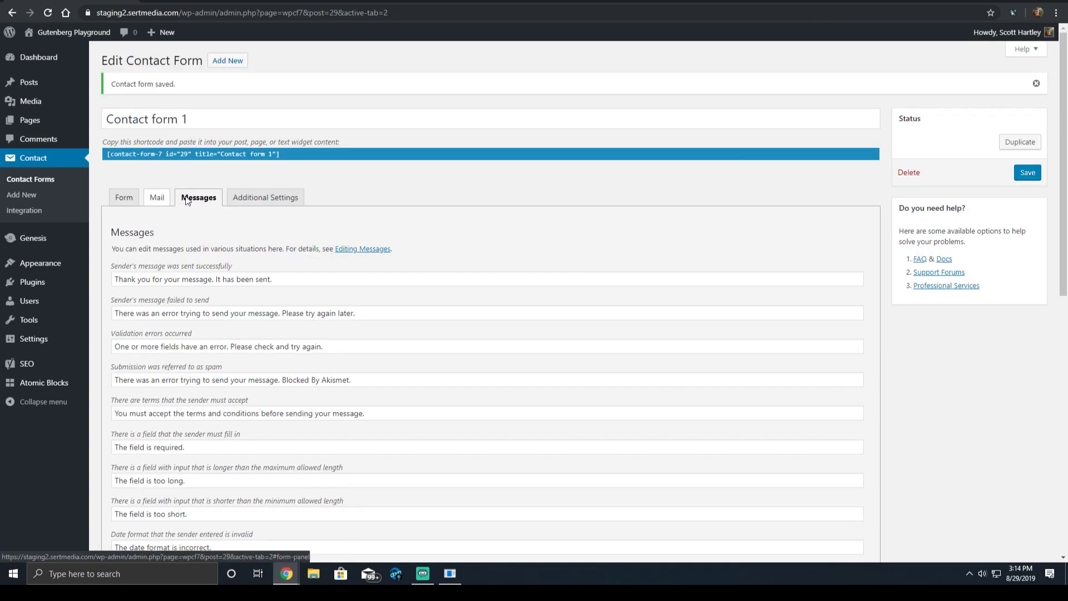
# Copy the Contact form 1 shortcode into a new page titled 'contact form 7' and publish it.
pyautogui.click(158, 156)
pyautogui.hotkey('ctrl', 'c')
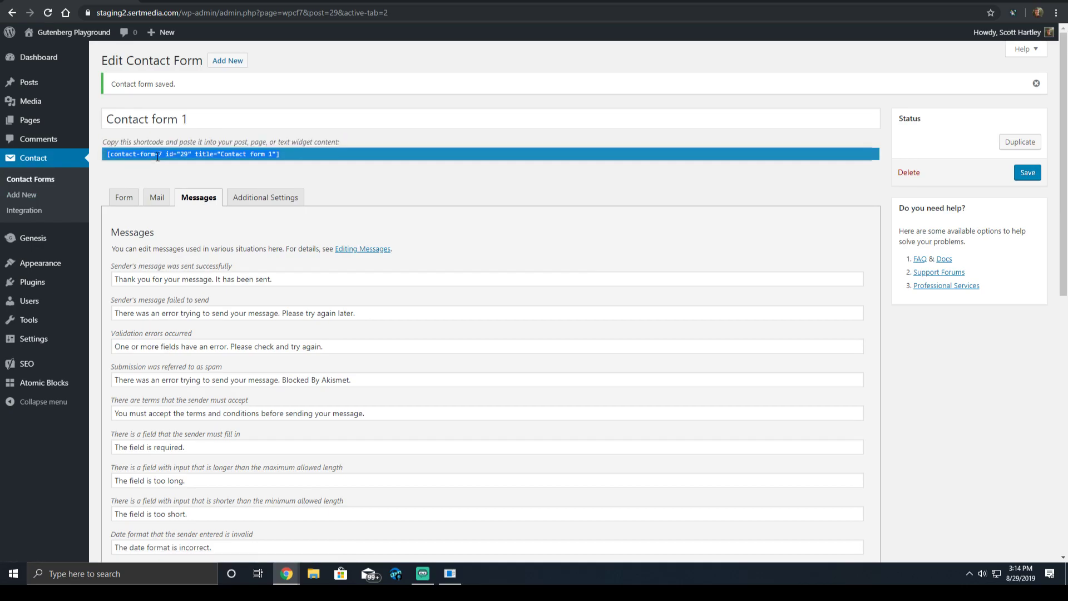
pyautogui.moveTo(31, 120)
pyautogui.click(124, 138)
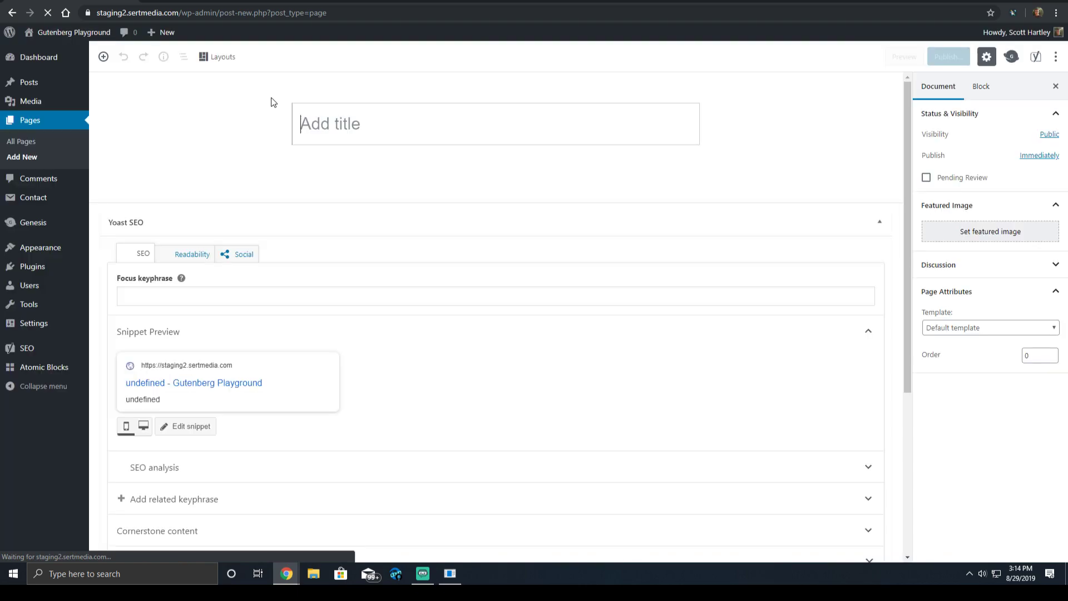
pyautogui.write('contact form 7')
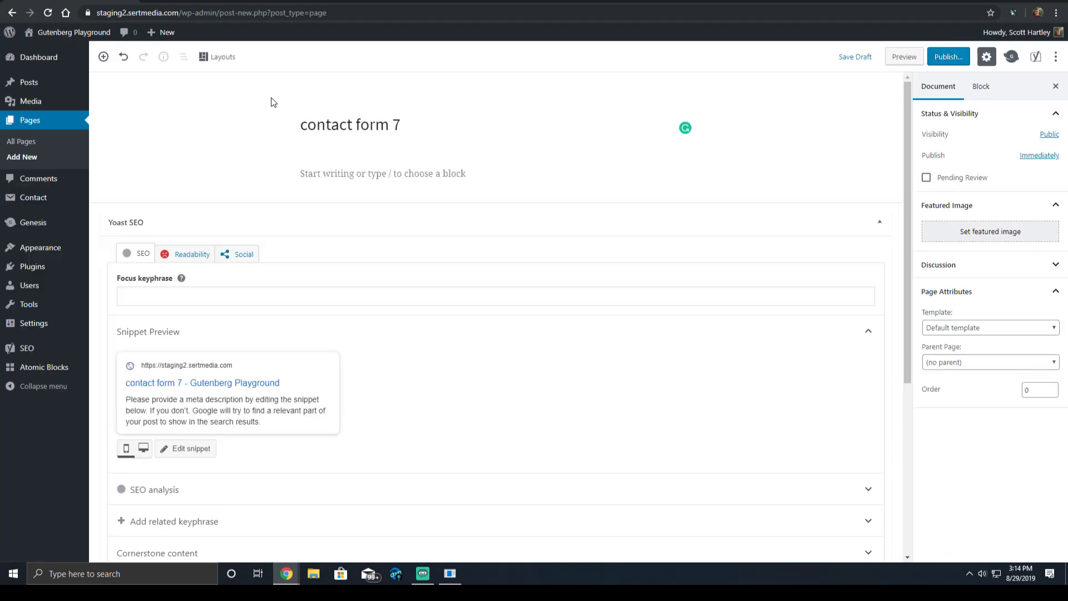
pyautogui.press('Return')
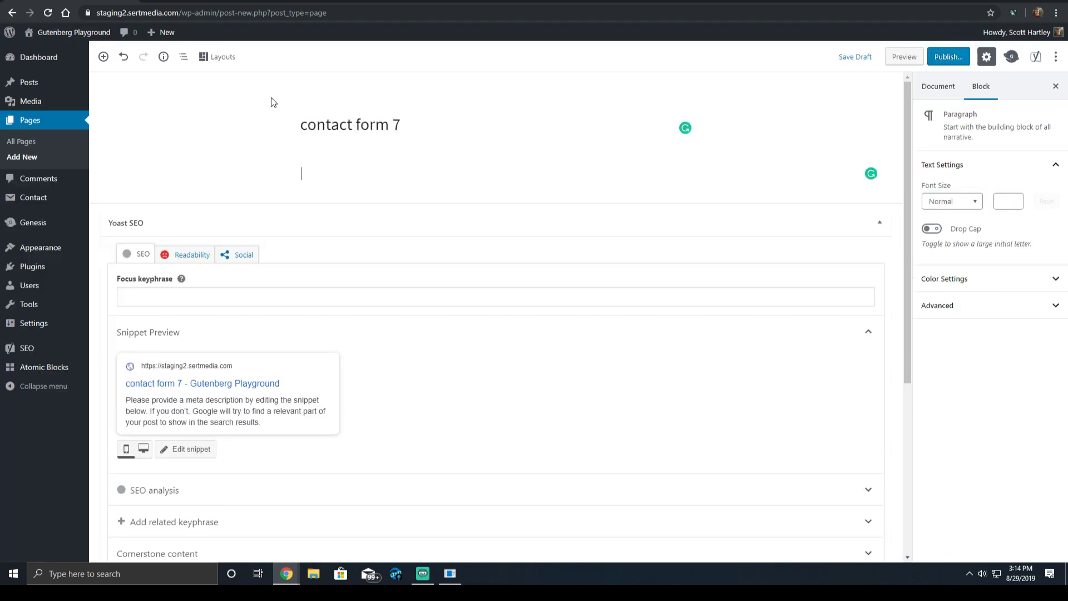
pyautogui.write('test')
pyautogui.press('BackSpace')
pyautogui.press('BackSpace')
pyautogui.press('BackSpace')
pyautogui.press('BackSpace')
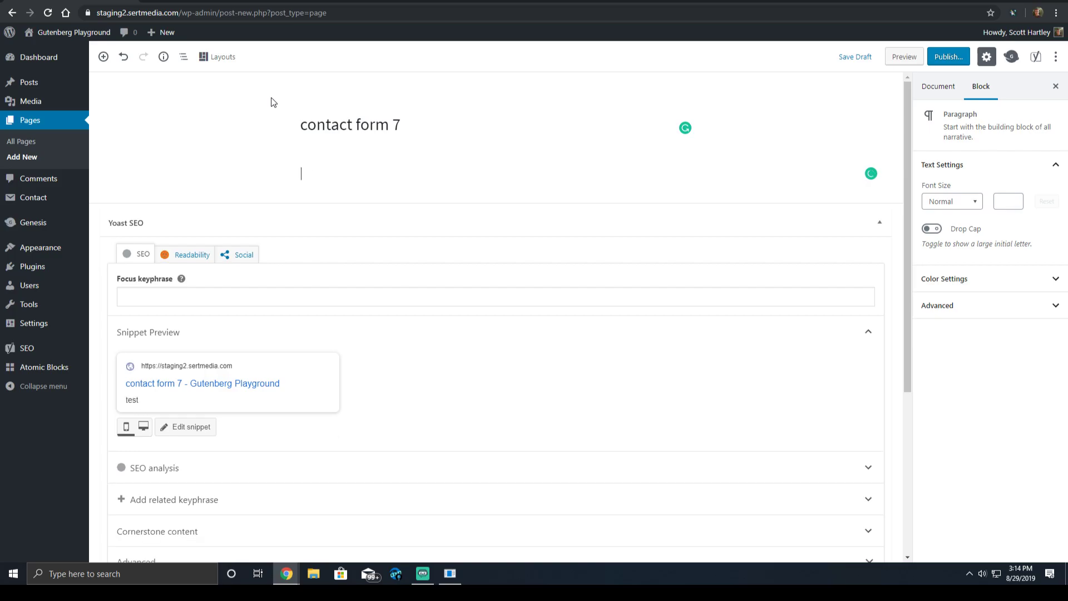
pyautogui.hotkey('ctrl', 'v')
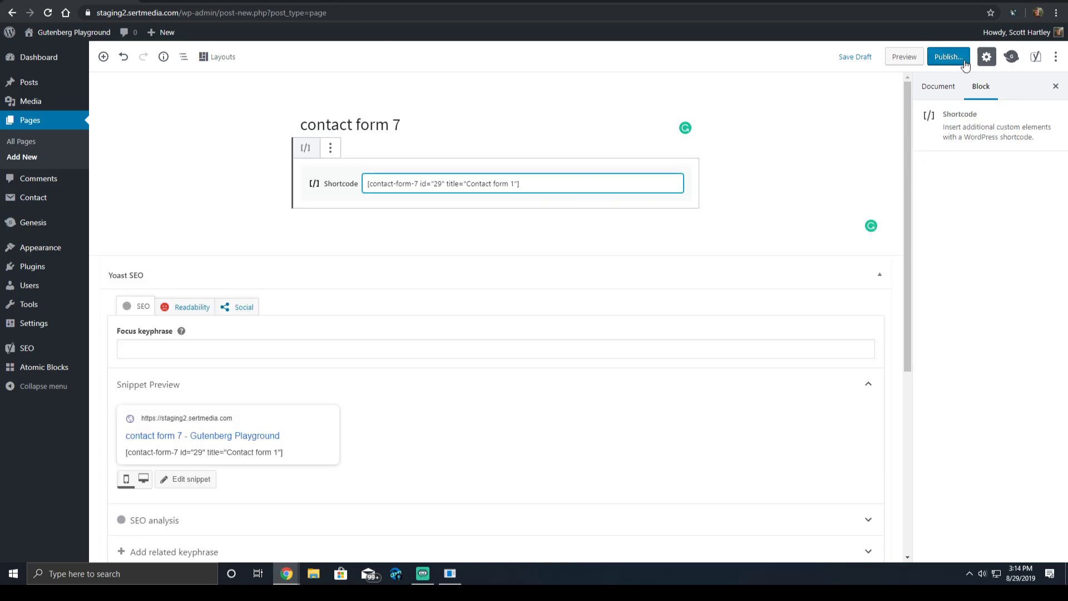
pyautogui.click(949, 56)
pyautogui.click(997, 55)
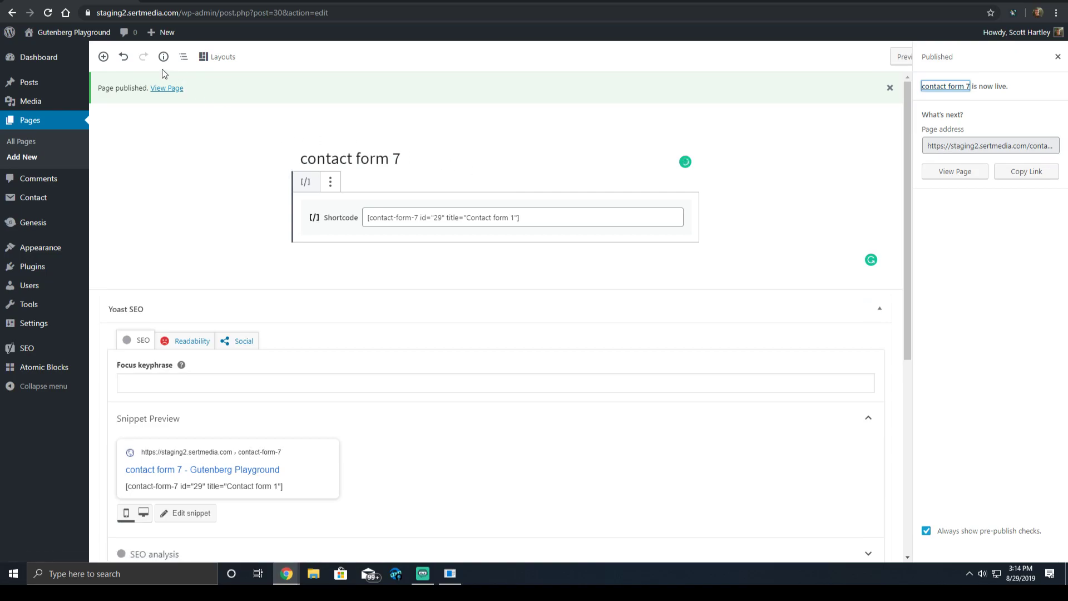
pyautogui.click(175, 90)
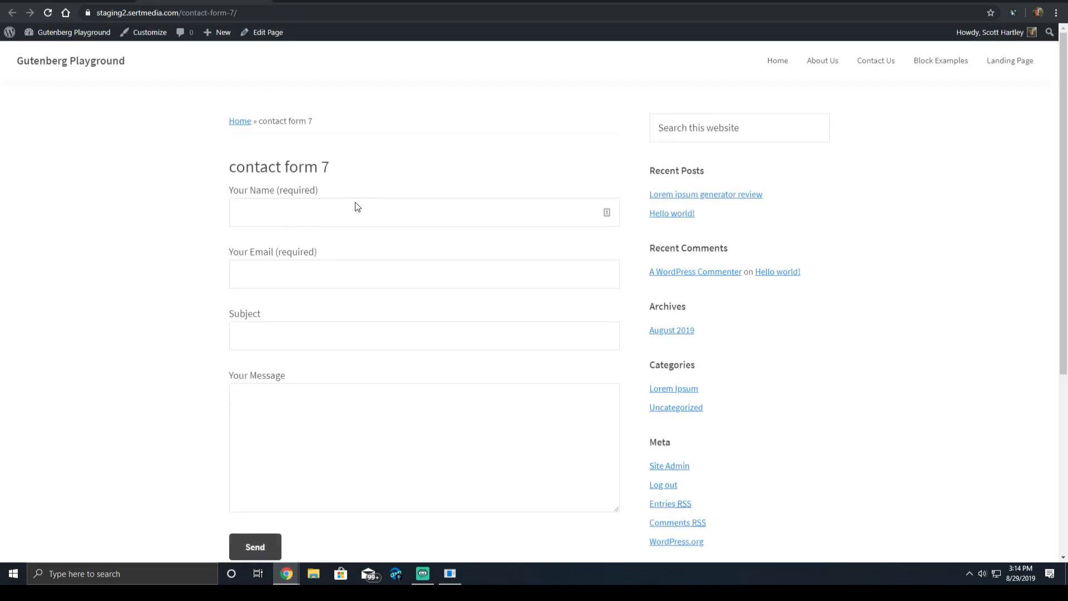
pyautogui.click(313, 212)
pyautogui.write('test')
pyautogui.press('Tab')
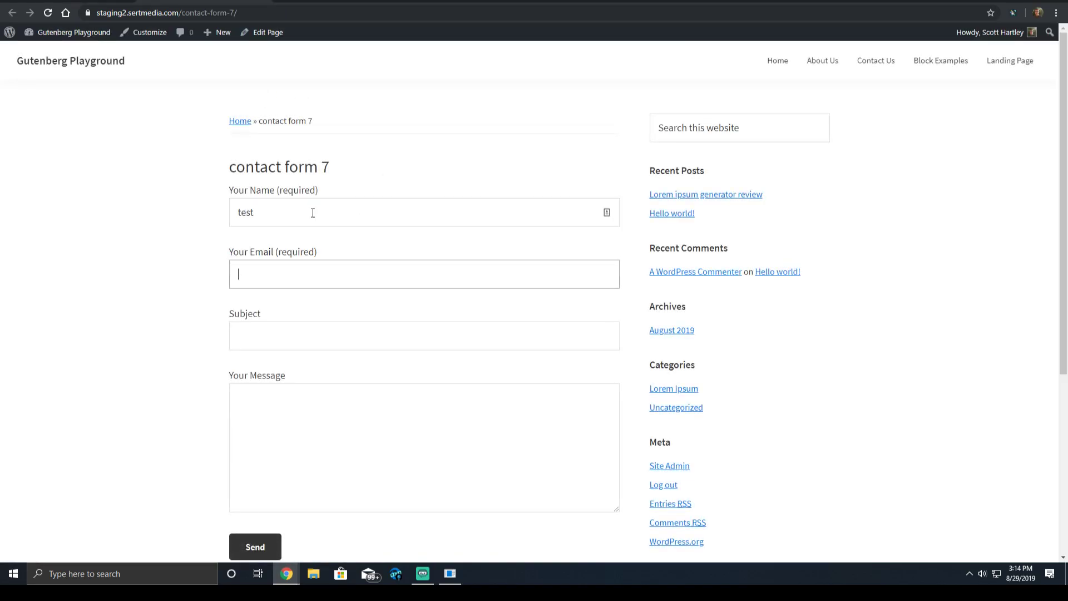
pyautogui.write('test@test.com')
pyautogui.press('Tab')
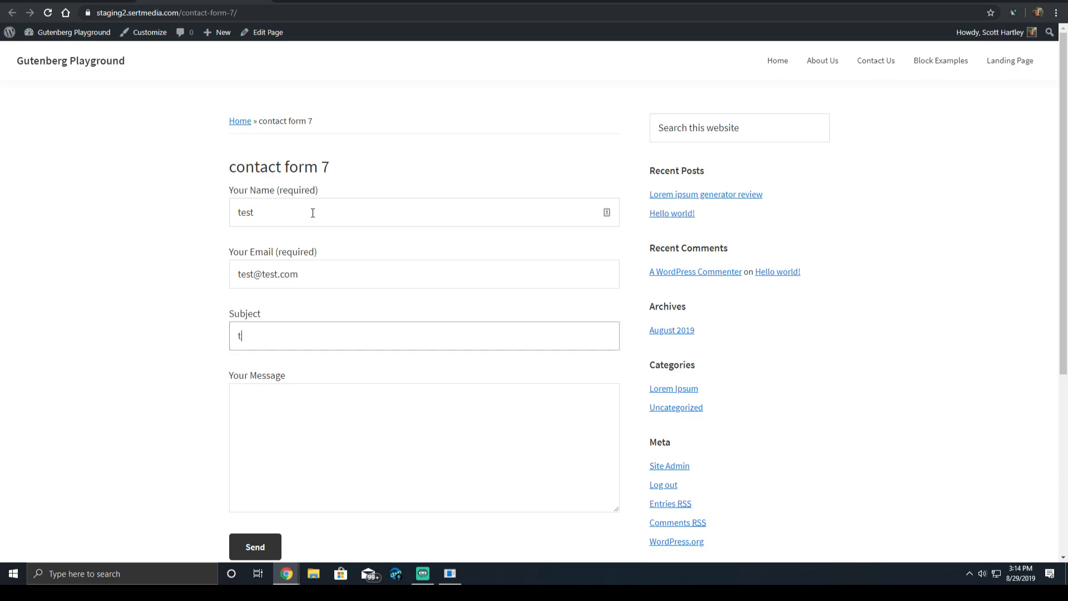
pyautogui.write('test')
pyautogui.press('Tab')
pyautogui.write('test')
pyautogui.scroll(-4, 313, 213)
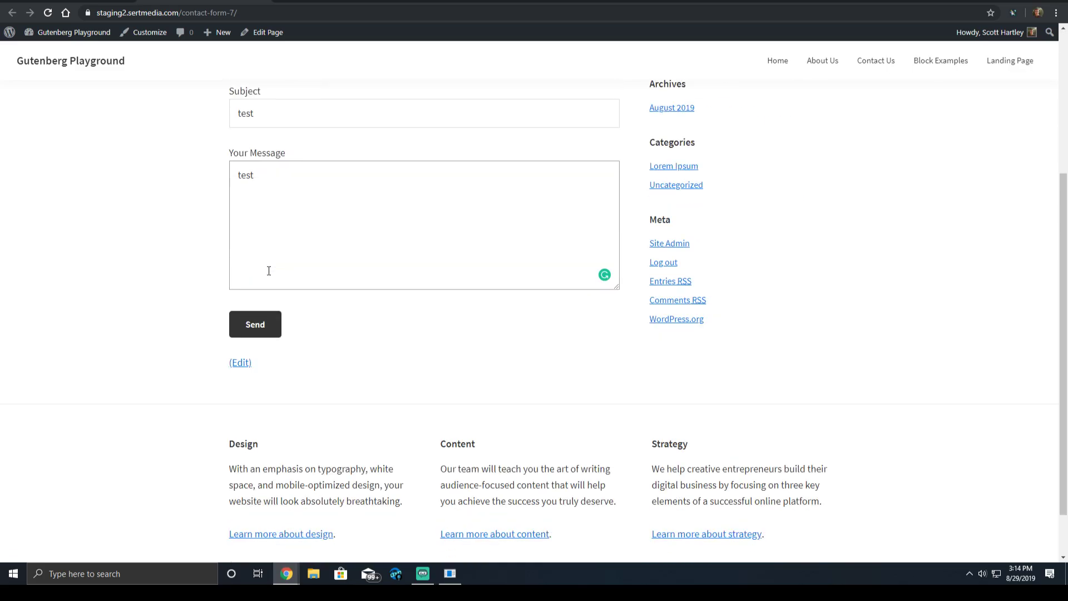
pyautogui.click(252, 321)
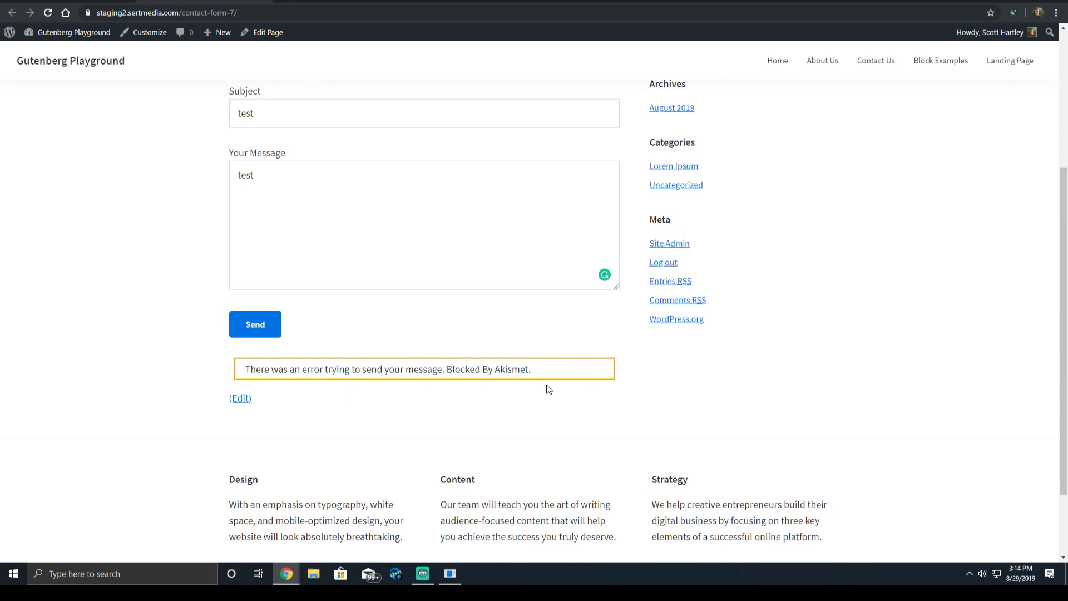
# Highlight the 'Blocked By Akismet' error shown under the form.
pyautogui.moveTo(536, 372); pyautogui.dragTo(385, 372)
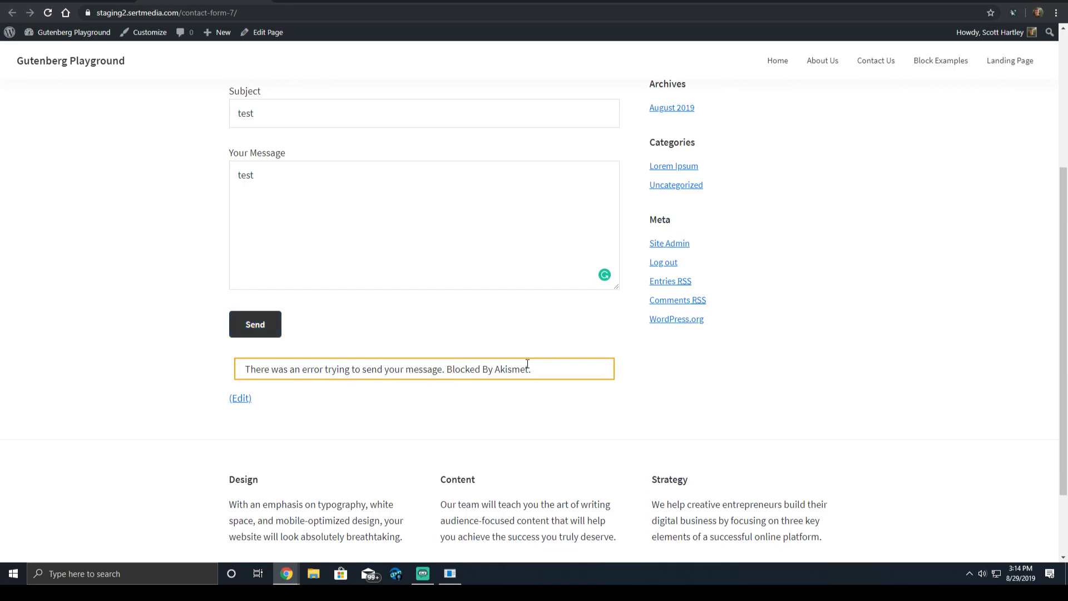
pyautogui.doubleClick(527, 364)
pyautogui.scroll(3, 544, 365)
# Replace the name and email with a real person's name and e-mail address, then resubmit.
pyautogui.click(284, 157)
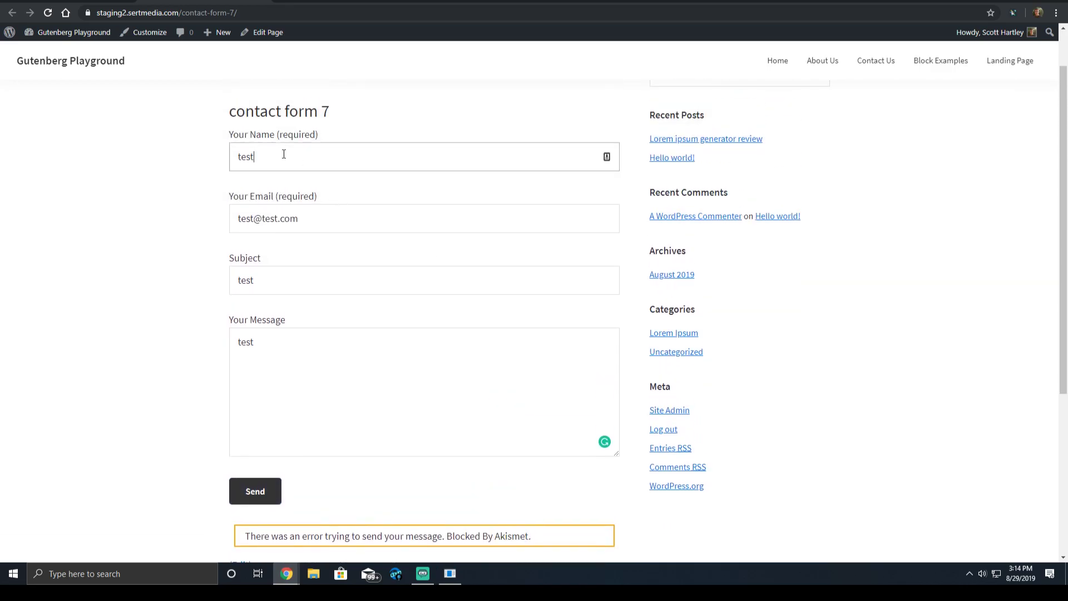
pyautogui.hotkey('ctrl', 'a')
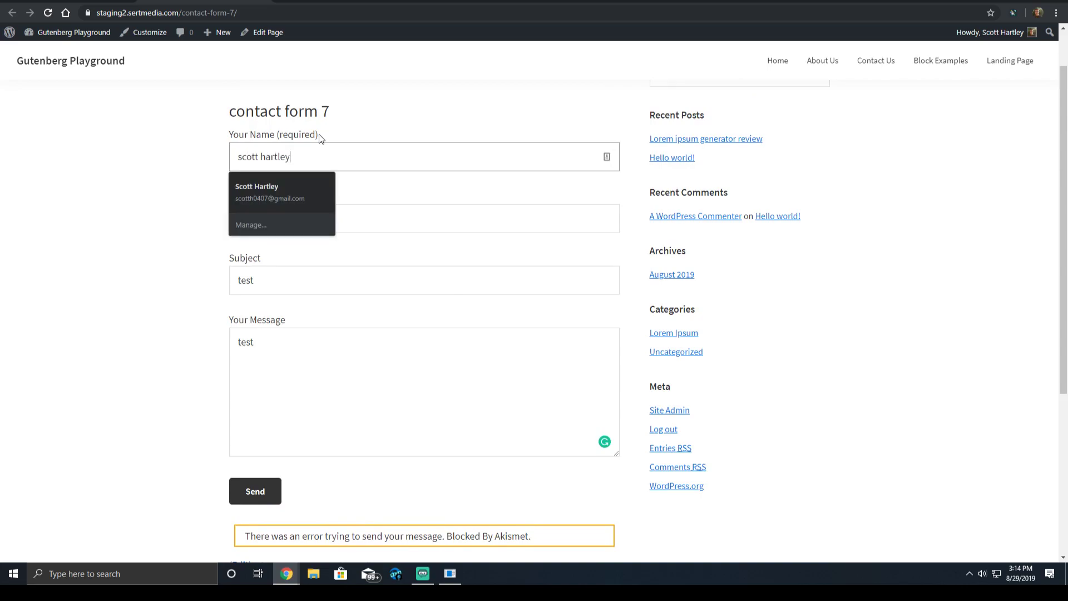
pyautogui.press('Tab')
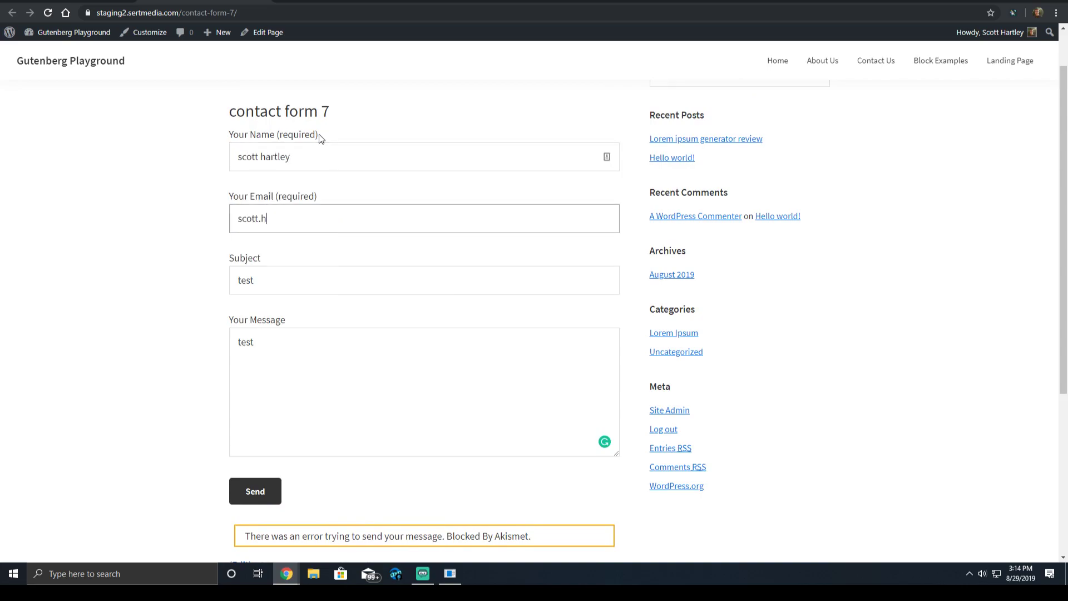
pyautogui.press('Tab')
pyautogui.scroll(-2, 303, 159)
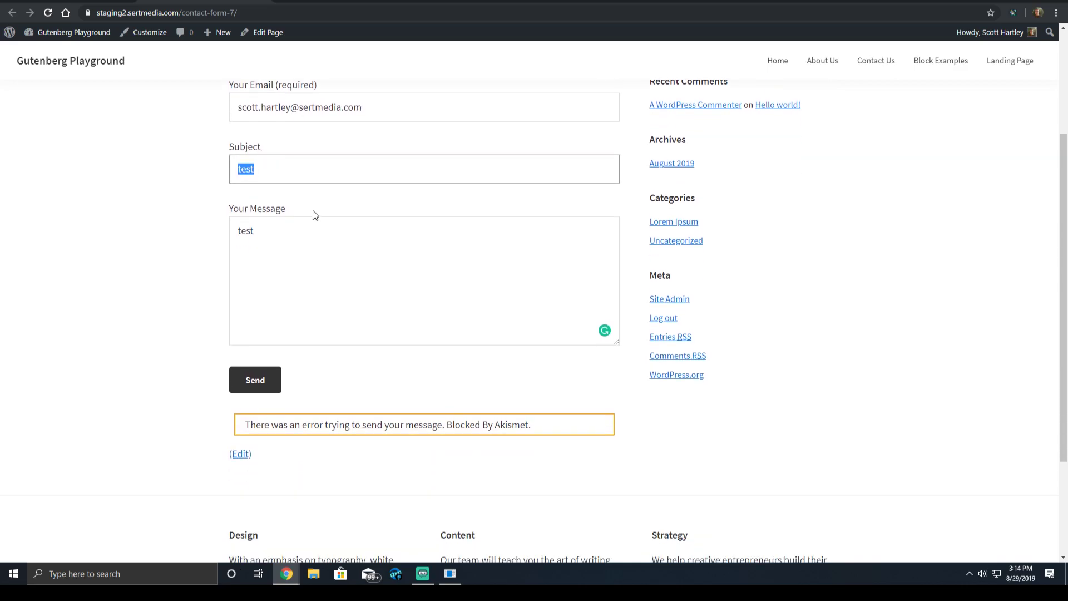
pyautogui.scroll(2, 313, 215)
pyautogui.scroll(-1, 315, 236)
pyautogui.click(256, 436)
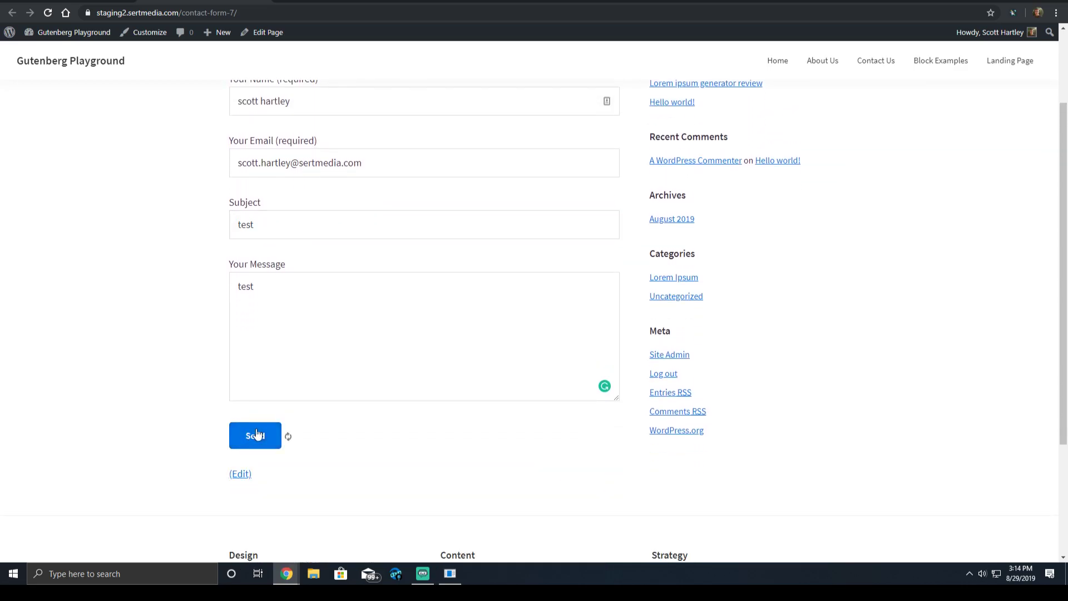
pyautogui.scroll(-1, 373, 444)
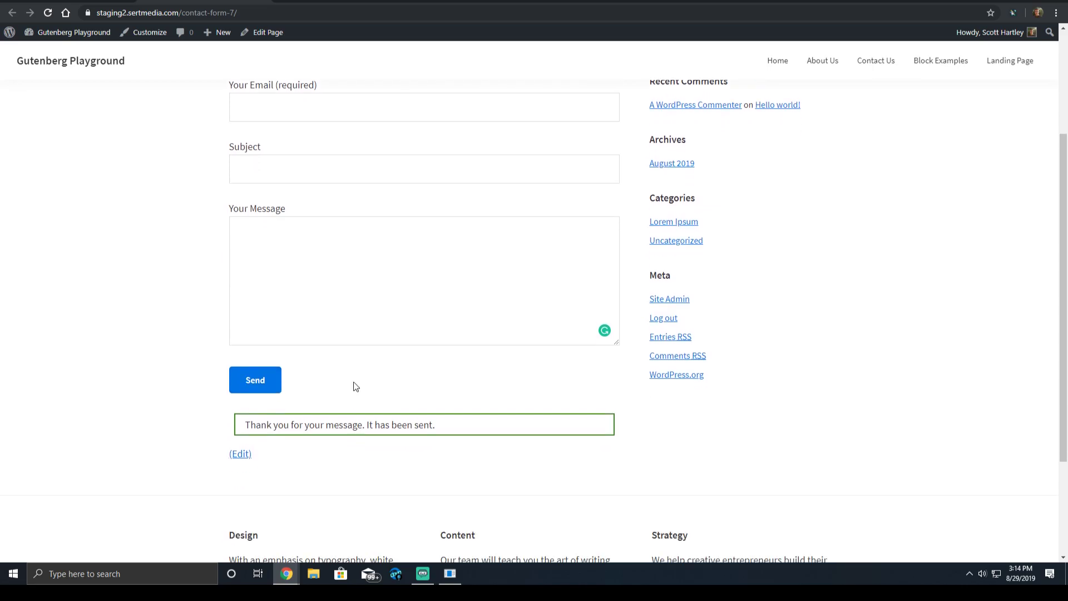